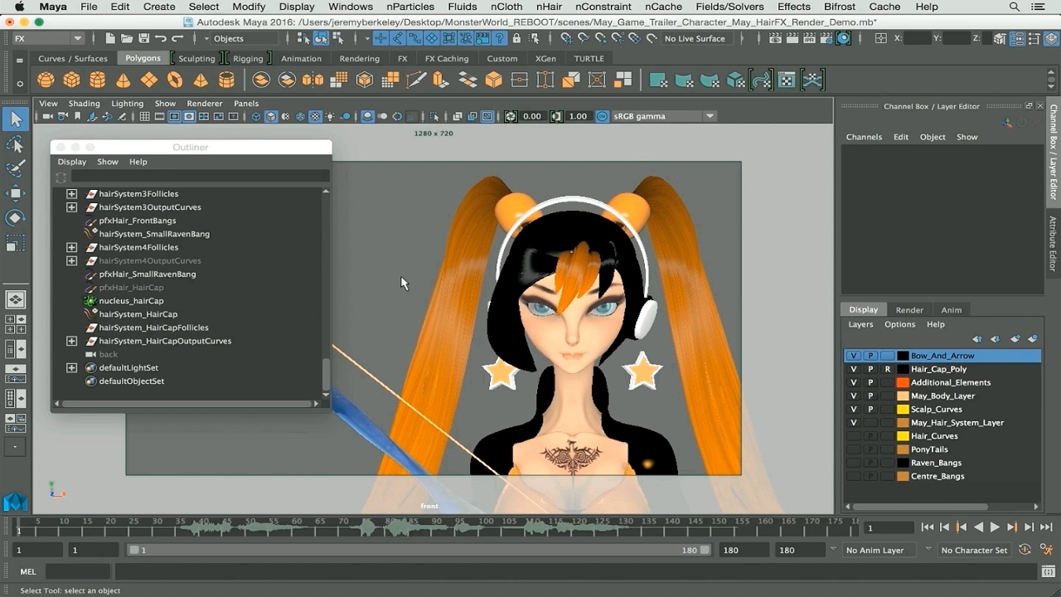
# Select the pfxHair_RavenHair side hair, keep the FX command set active, and float the nCache commands as a separate window.
pyautogui.scroll(15, 274, 313)
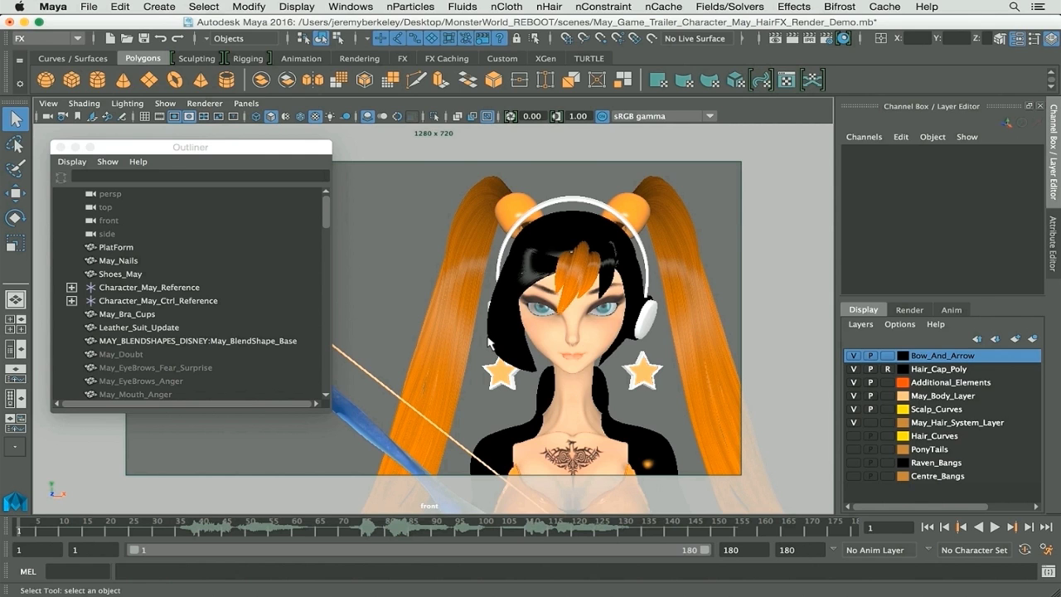
pyautogui.click(490, 341)
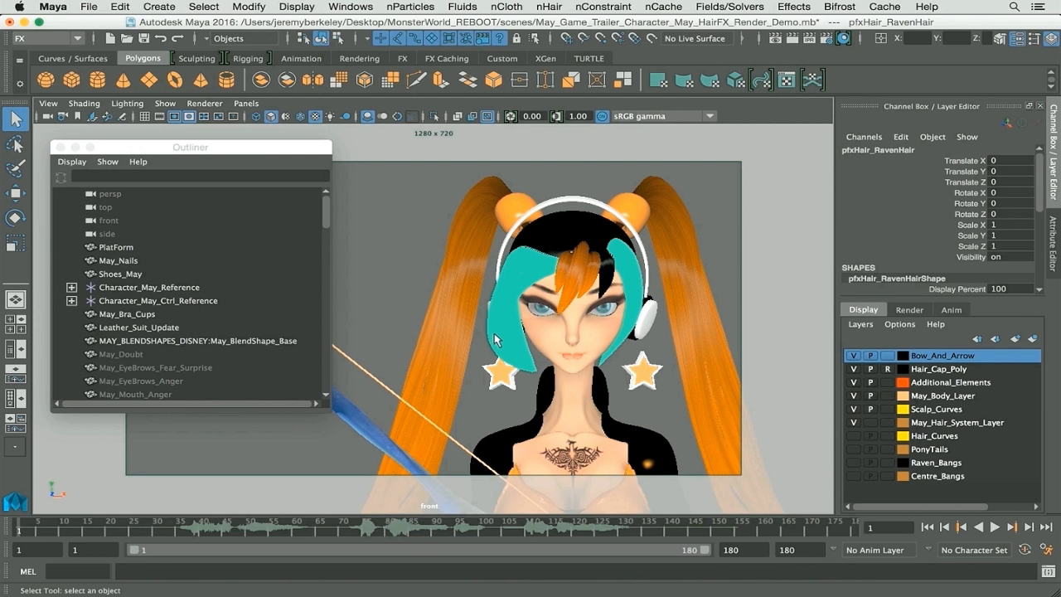
pyautogui.click(72, 42)
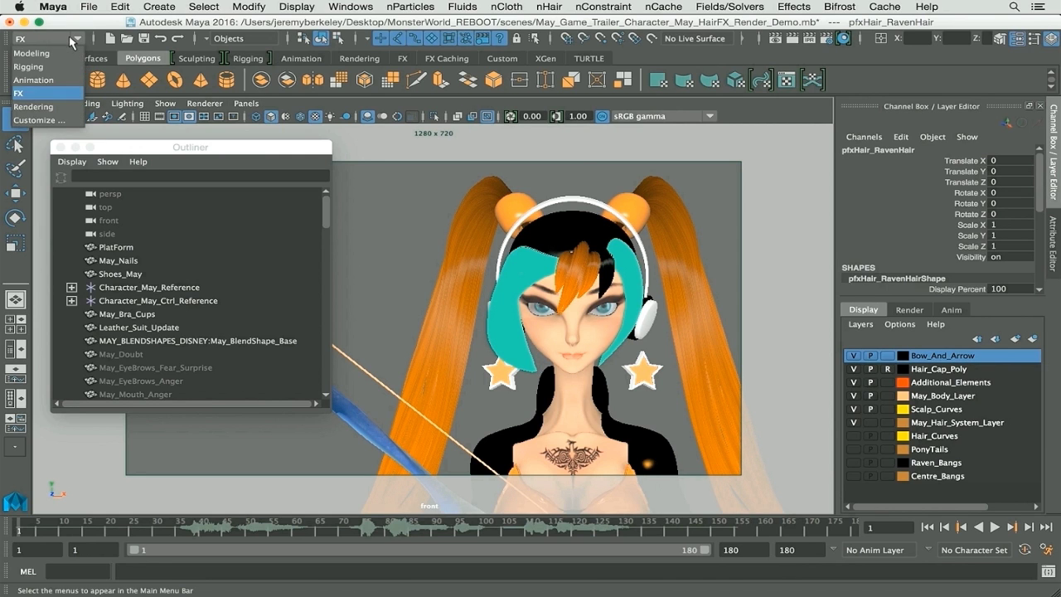
pyautogui.click(25, 98)
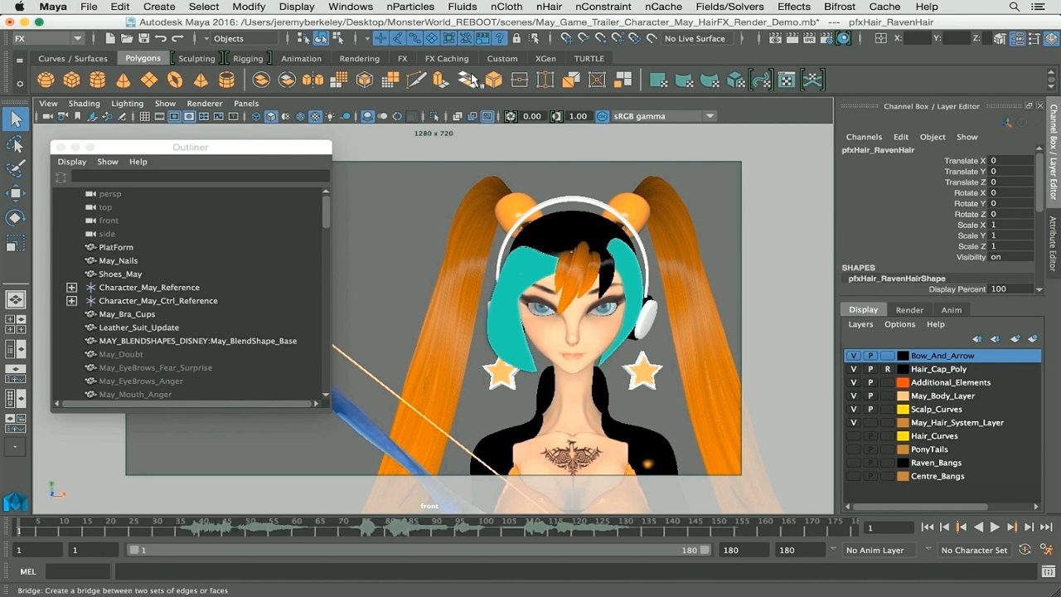
pyautogui.click(663, 6)
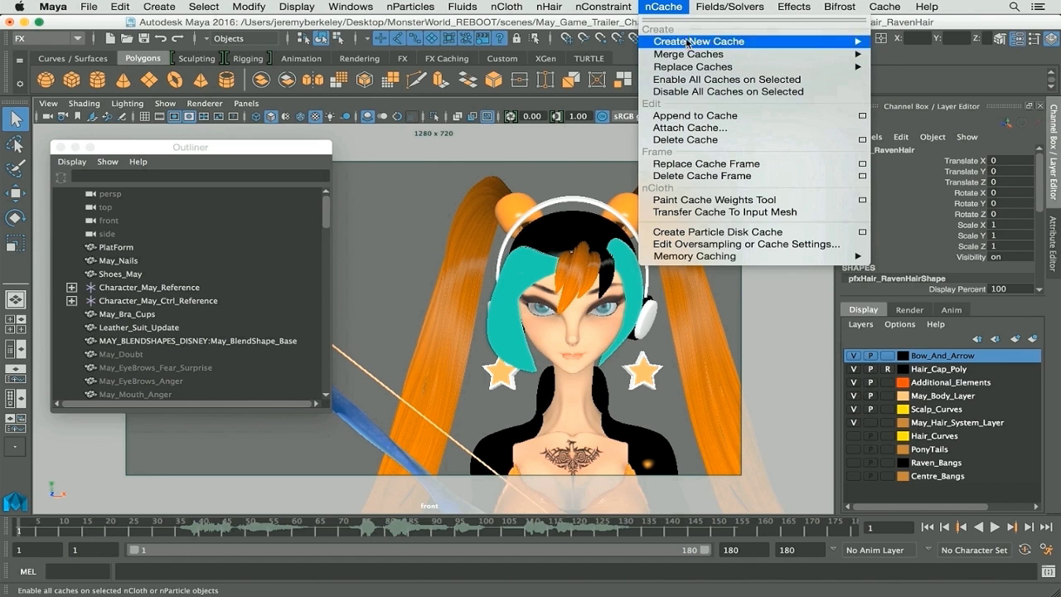
pyautogui.click(688, 22)
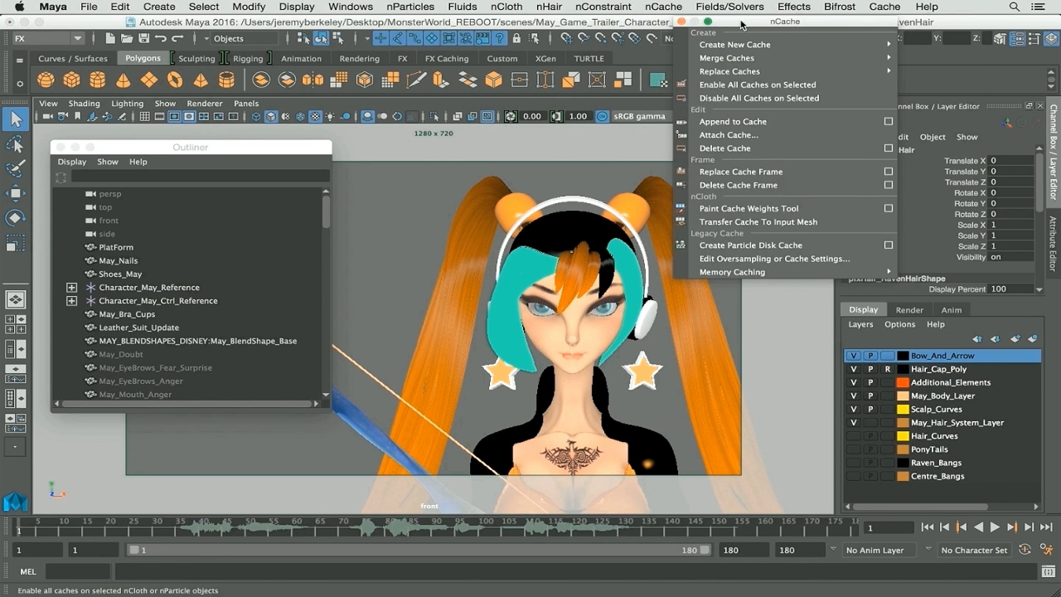
pyautogui.moveTo(742, 23); pyautogui.dragTo(778, 52)
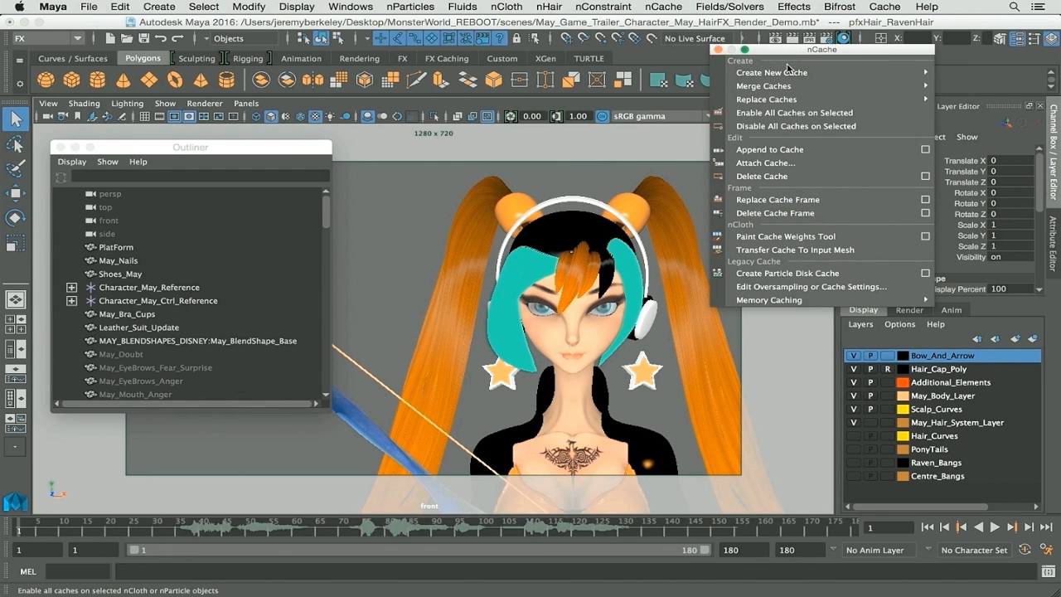
# Examine the nCache commands, including new cache types, the Replace Cache Frame and Delete Cache Frame options, and Memory Caching.
pyautogui.moveTo(794, 73)
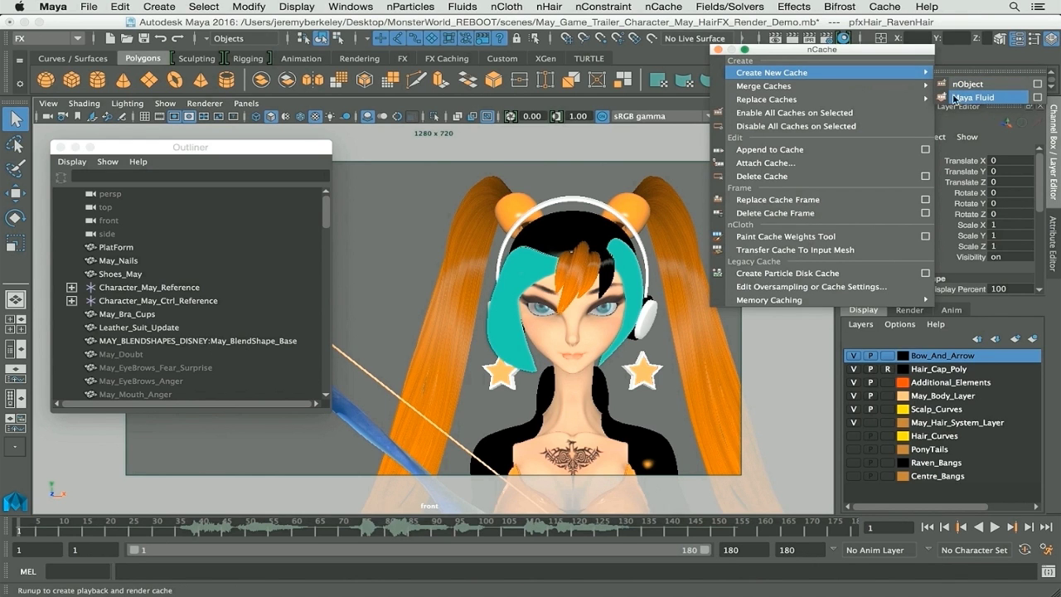
pyautogui.moveTo(890, 89)
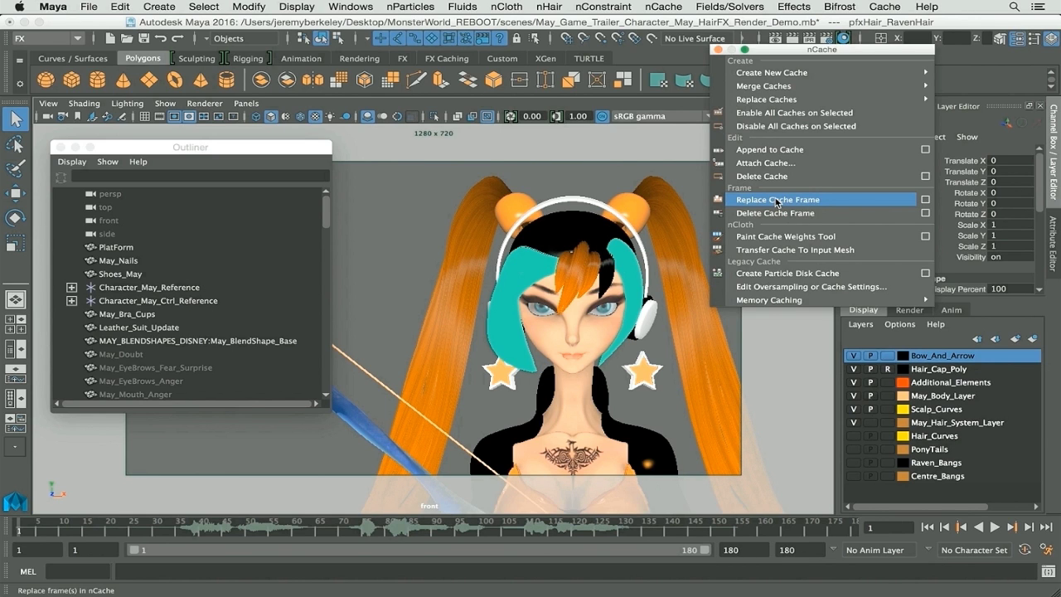
pyautogui.click(927, 200)
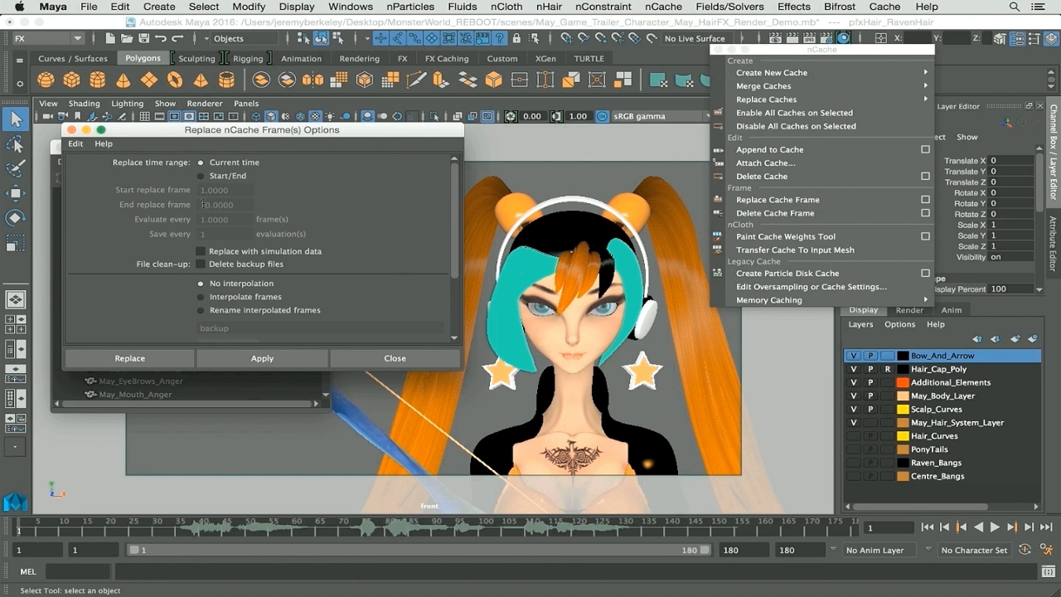
pyautogui.click(391, 360)
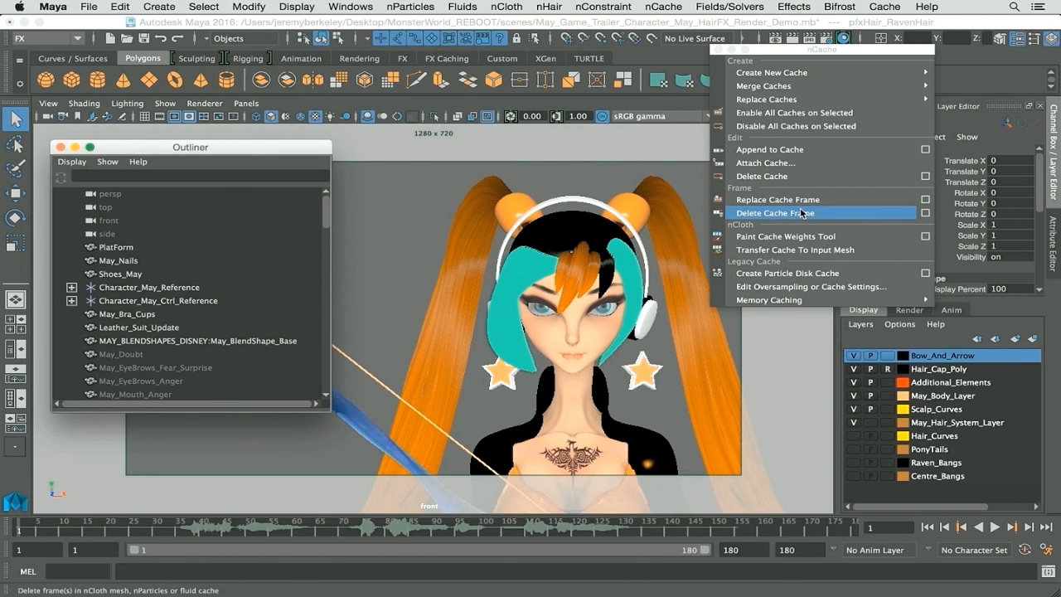
pyautogui.click(925, 213)
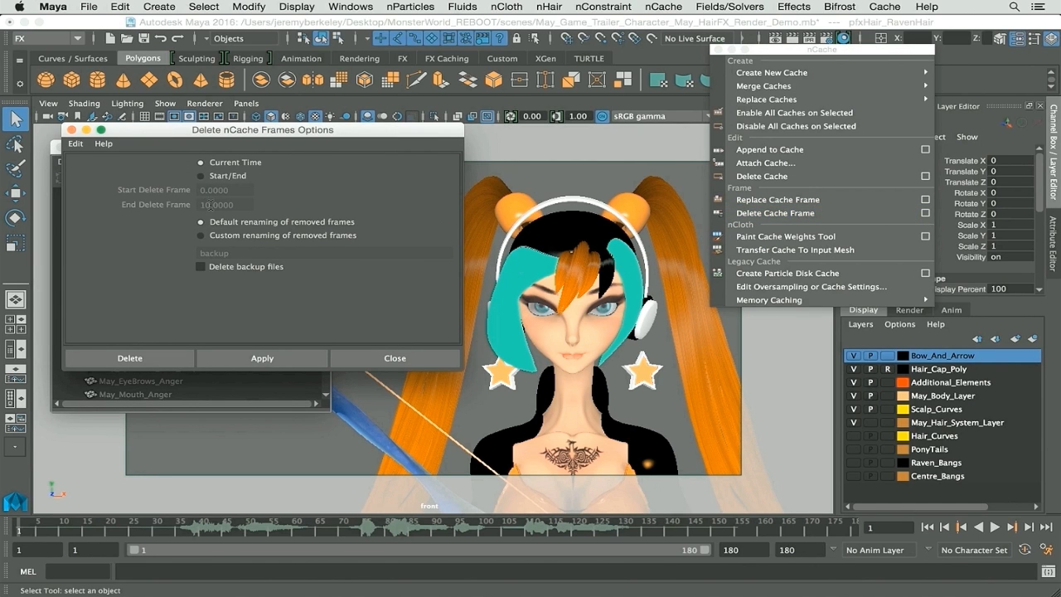
pyautogui.click(394, 358)
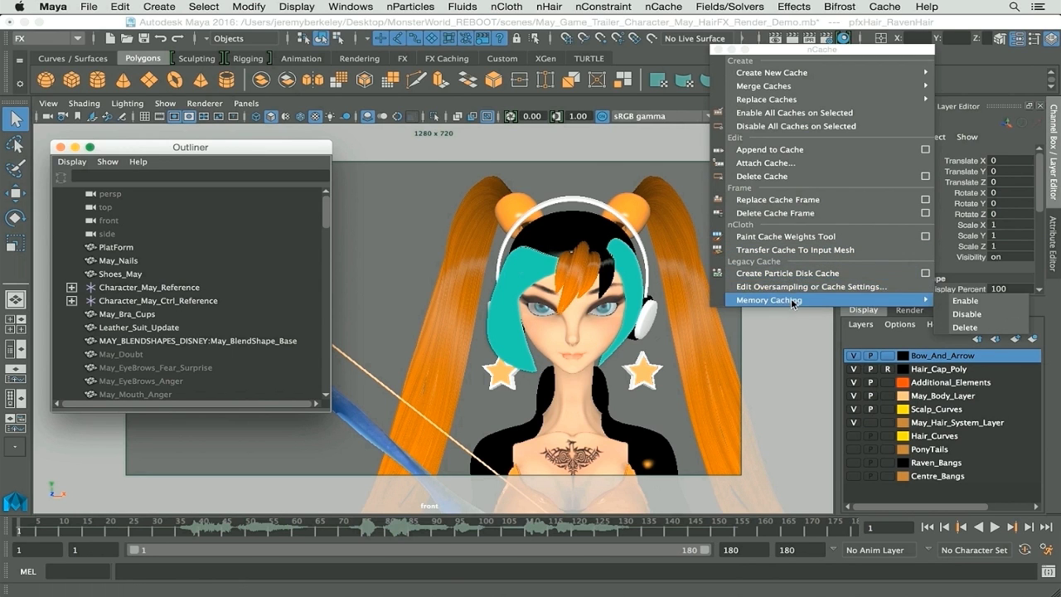
pyautogui.moveTo(790, 304)
# Switch the viewport renderer to Legacy Default Viewport.
pyautogui.moveTo(834, 52); pyautogui.dragTo(849, 84)
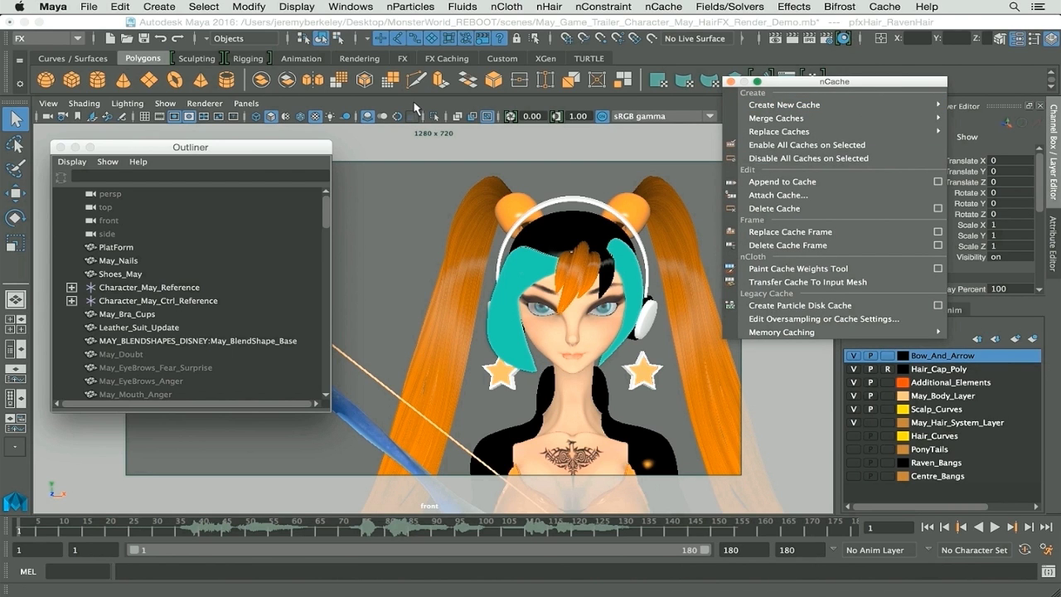
pyautogui.click(209, 103)
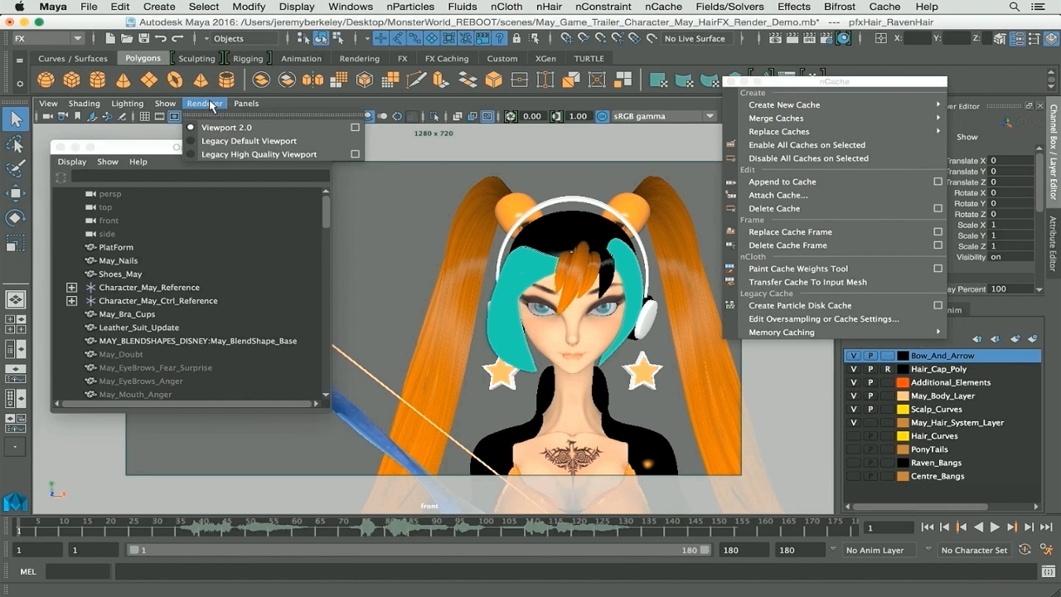
pyautogui.click(268, 142)
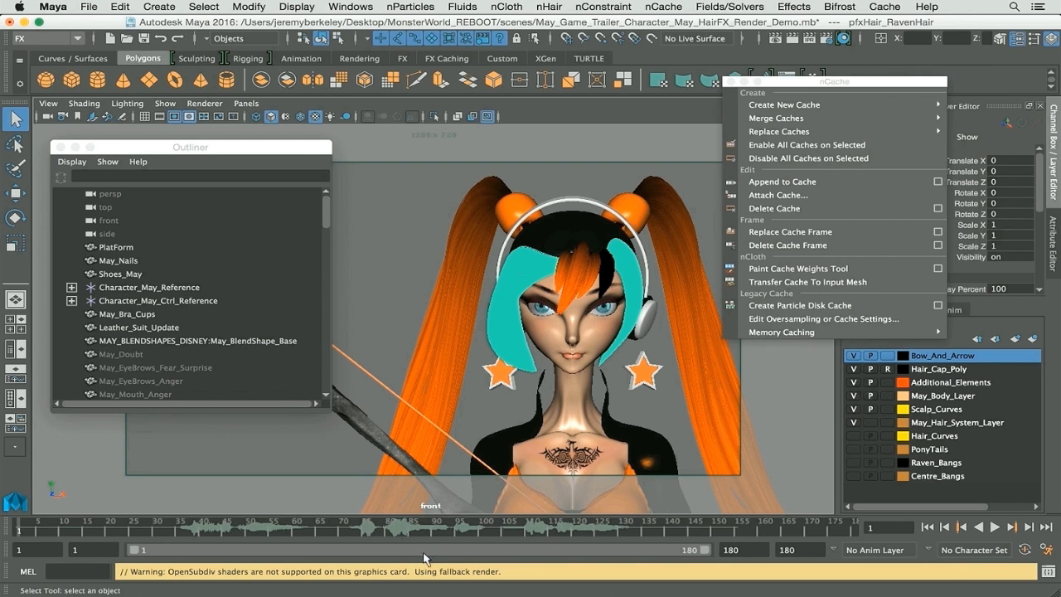
pyautogui.keyDown('alt'); pyautogui.moveTo(390, 273); pyautogui.dragTo(462, 265); pyautogui.keyUp('alt')
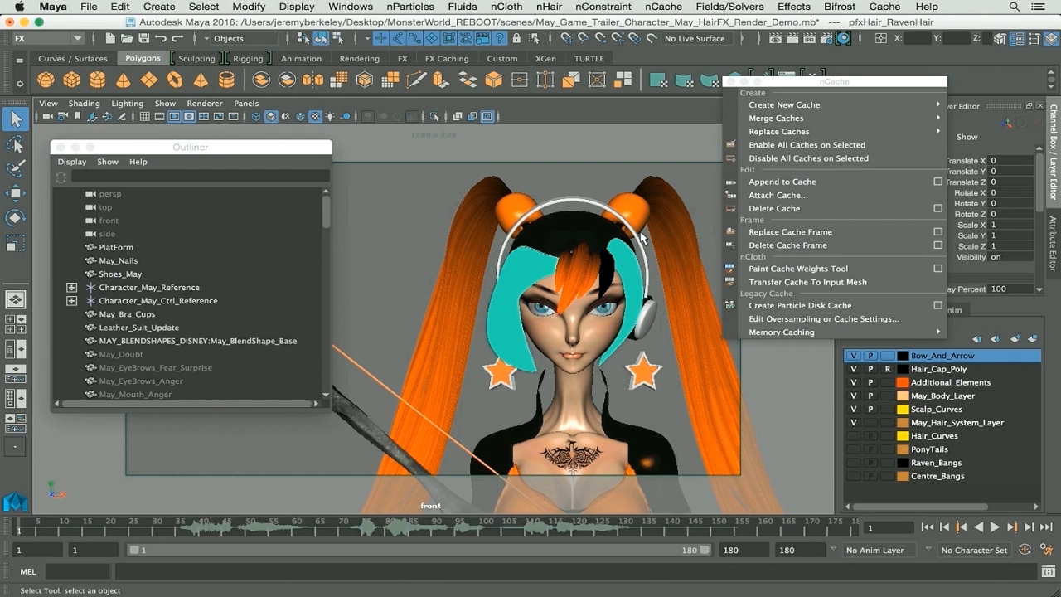
# Turn off selection highlighting in the viewport.
pyautogui.click(164, 104)
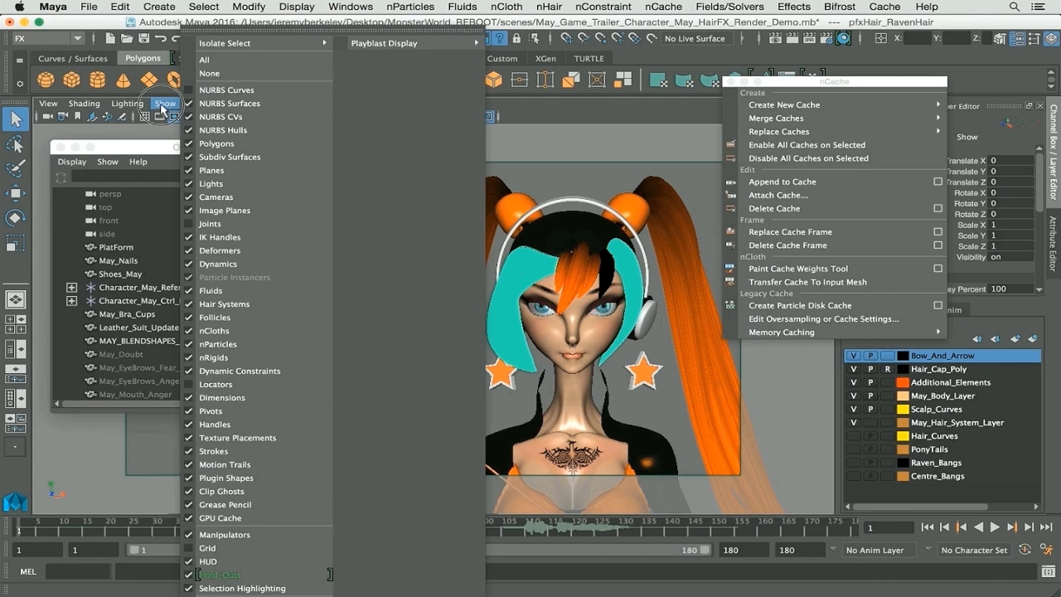
pyautogui.click(267, 588)
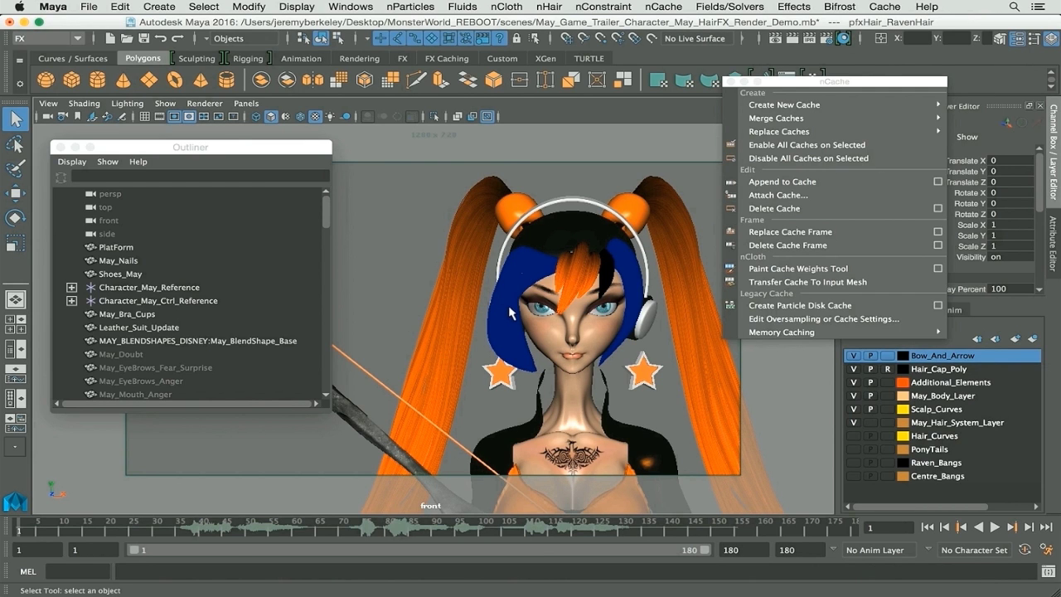
pyautogui.click(163, 104)
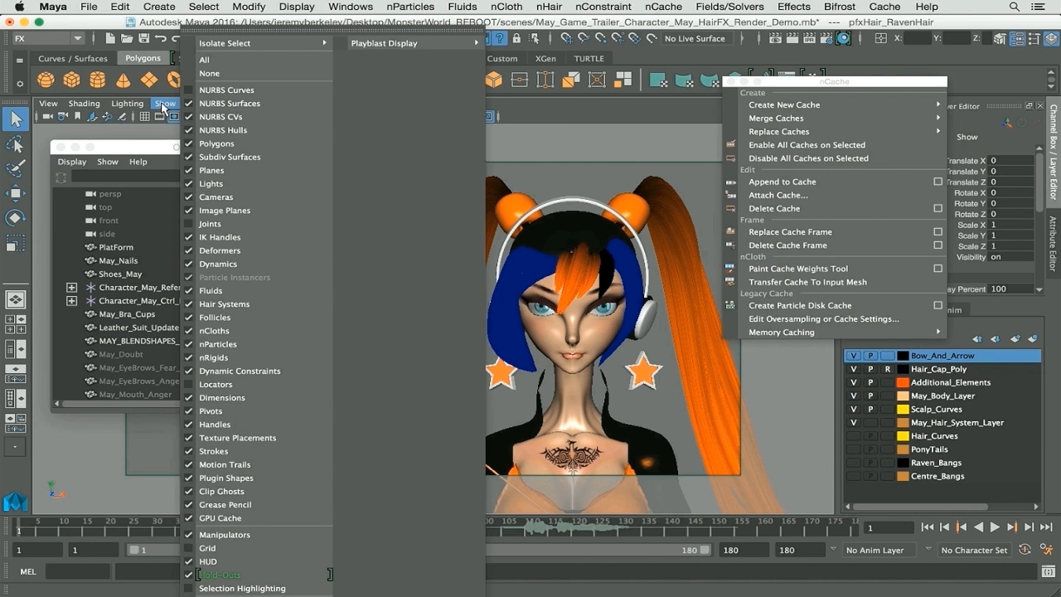
pyautogui.click(165, 106)
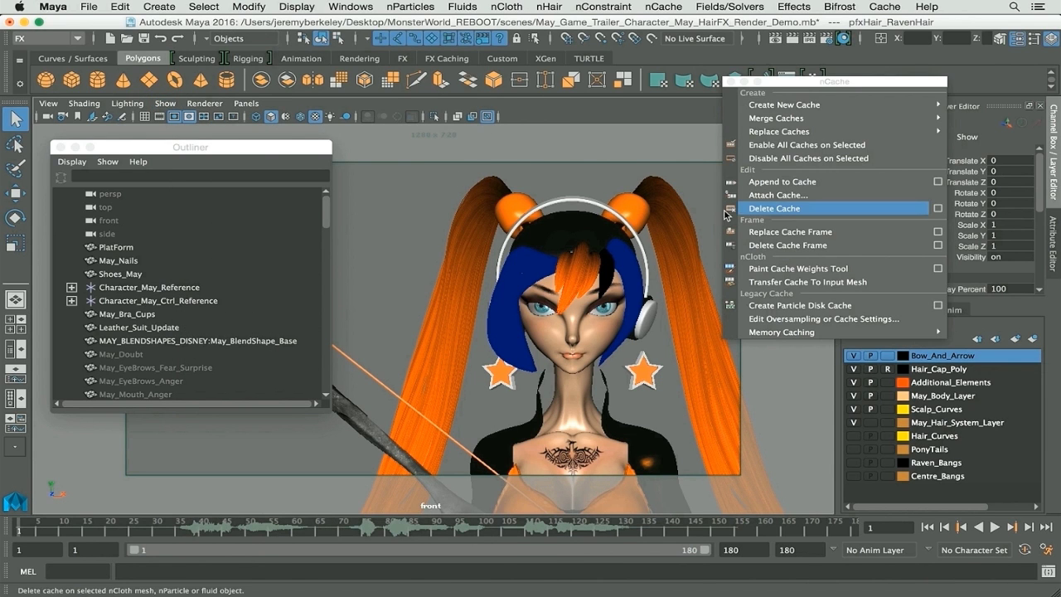
# Display the character in plain smooth shading without textures.
pyautogui.moveTo(820, 87); pyautogui.dragTo(819, 100)
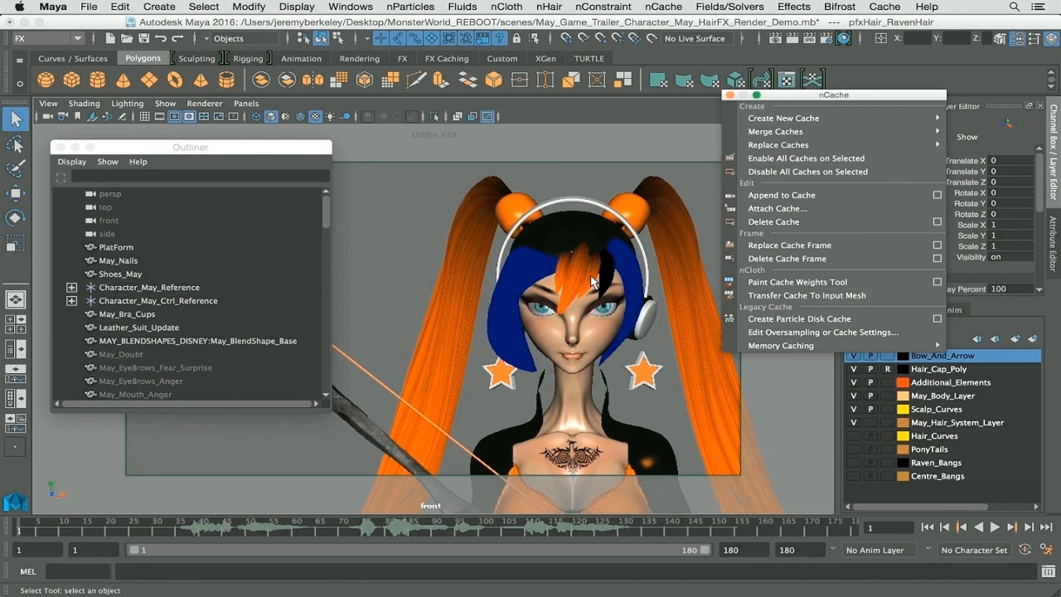
pyautogui.press('5')
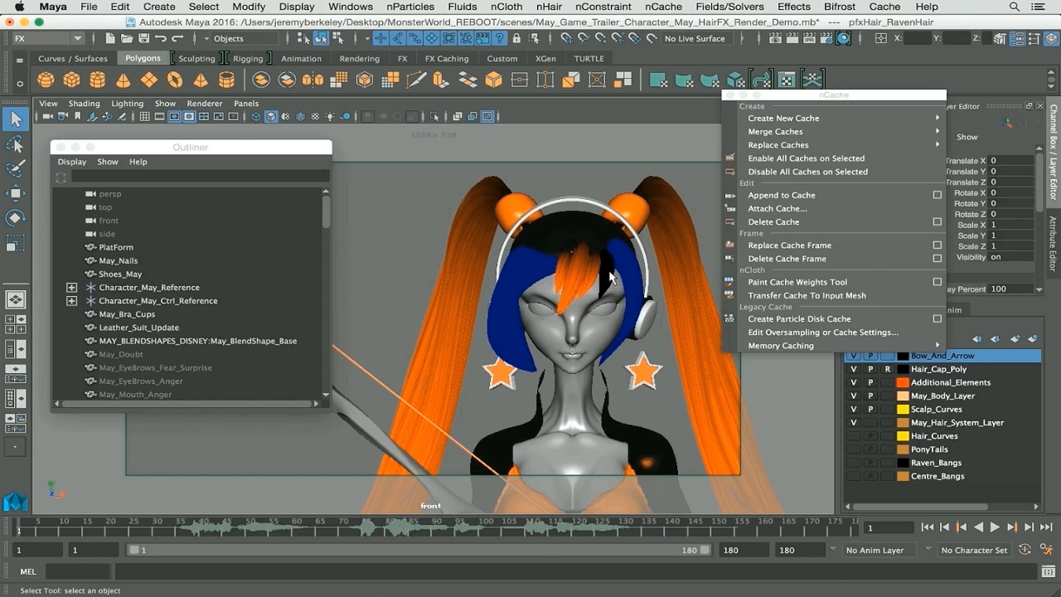
pyautogui.click(537, 282)
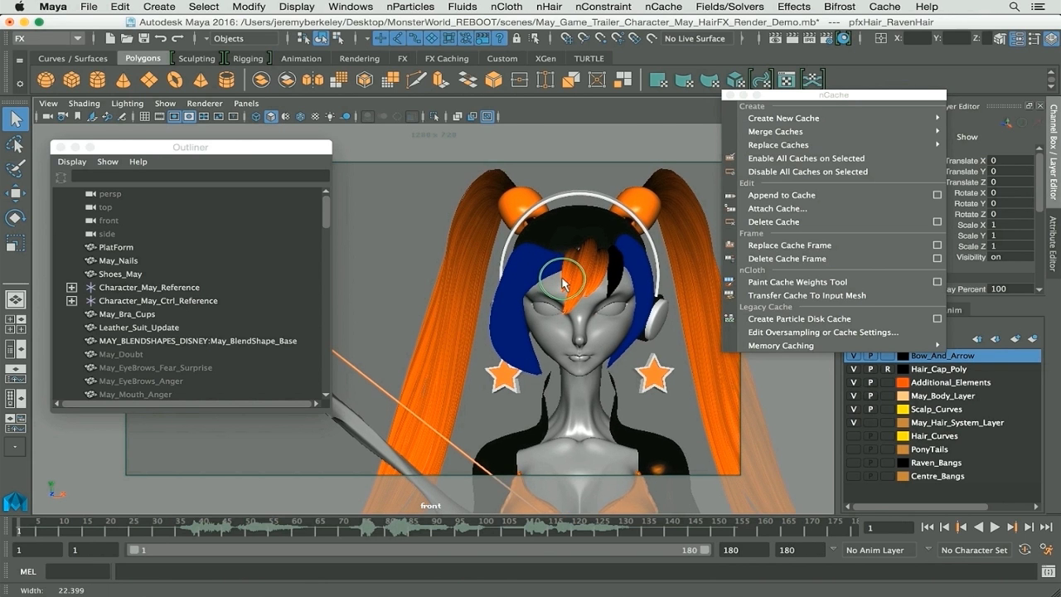
pyautogui.press('q')
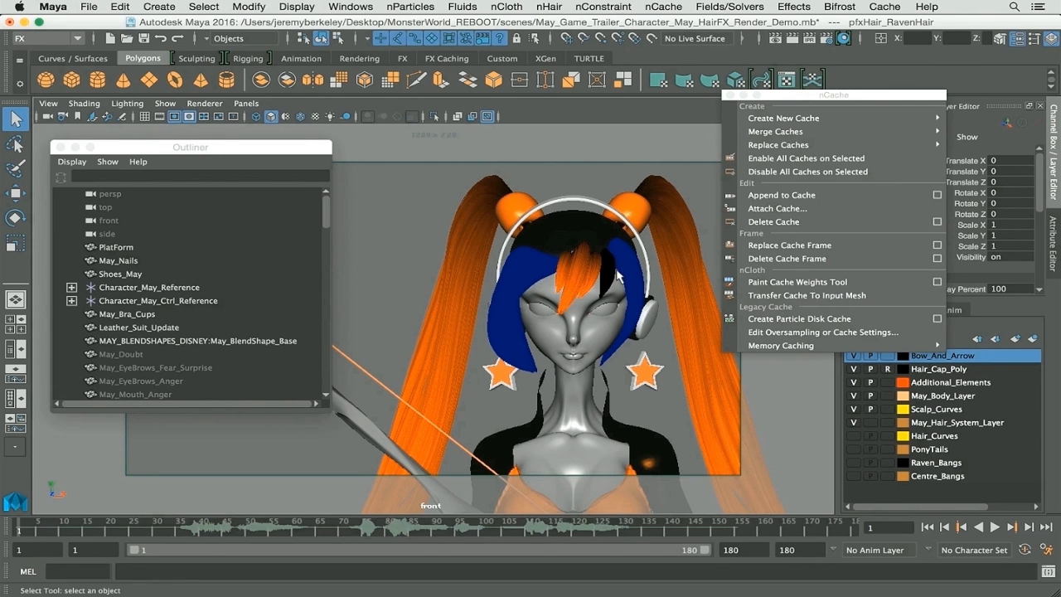
# Open the Create nCache options for nObject and reset the settings to their defaults.
pyautogui.moveTo(866, 116)
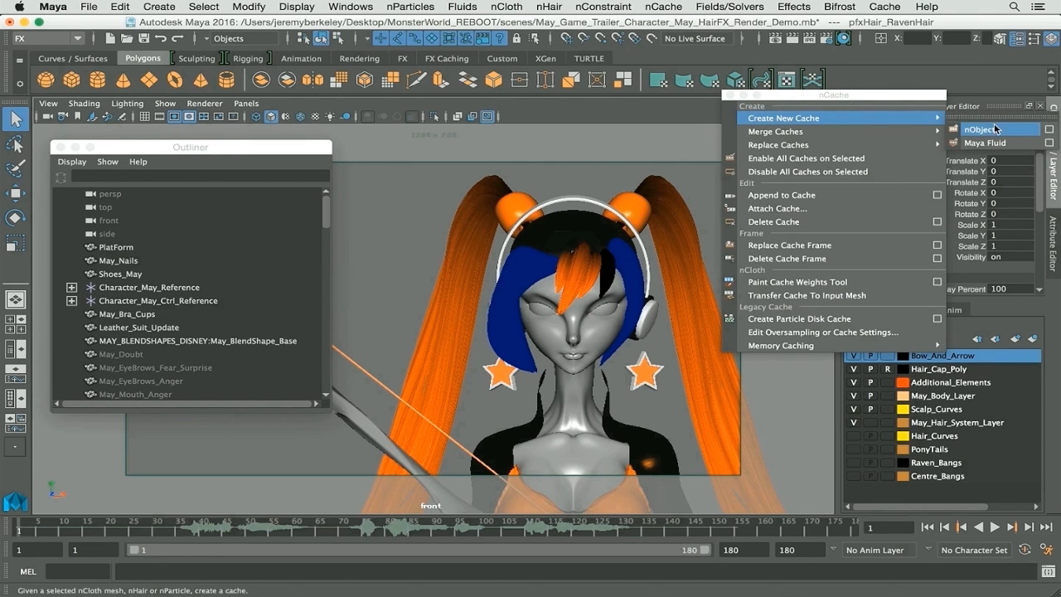
pyautogui.click(1049, 130)
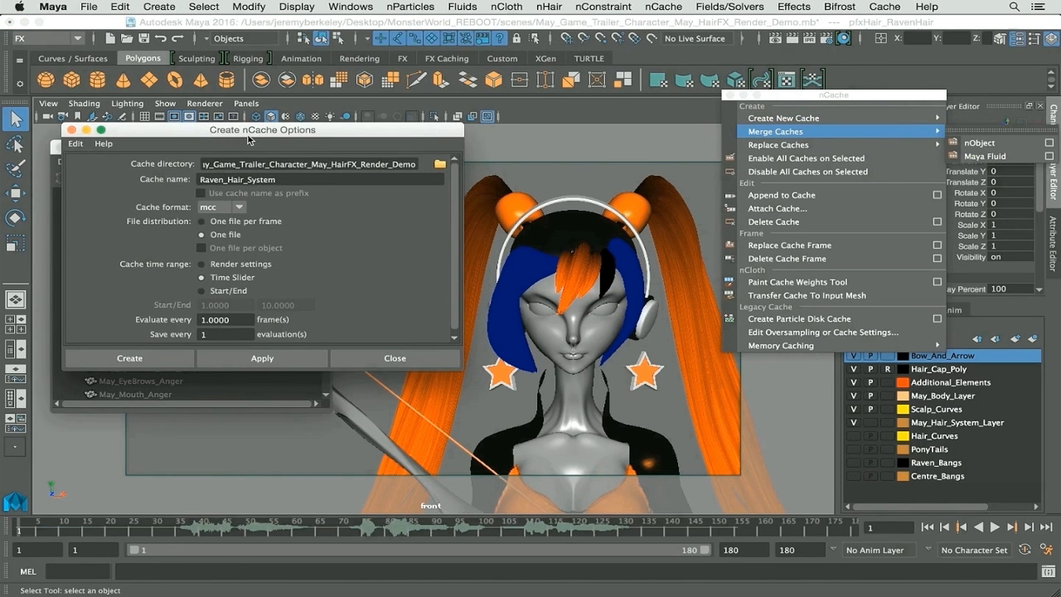
pyautogui.moveTo(246, 136); pyautogui.dragTo(254, 141)
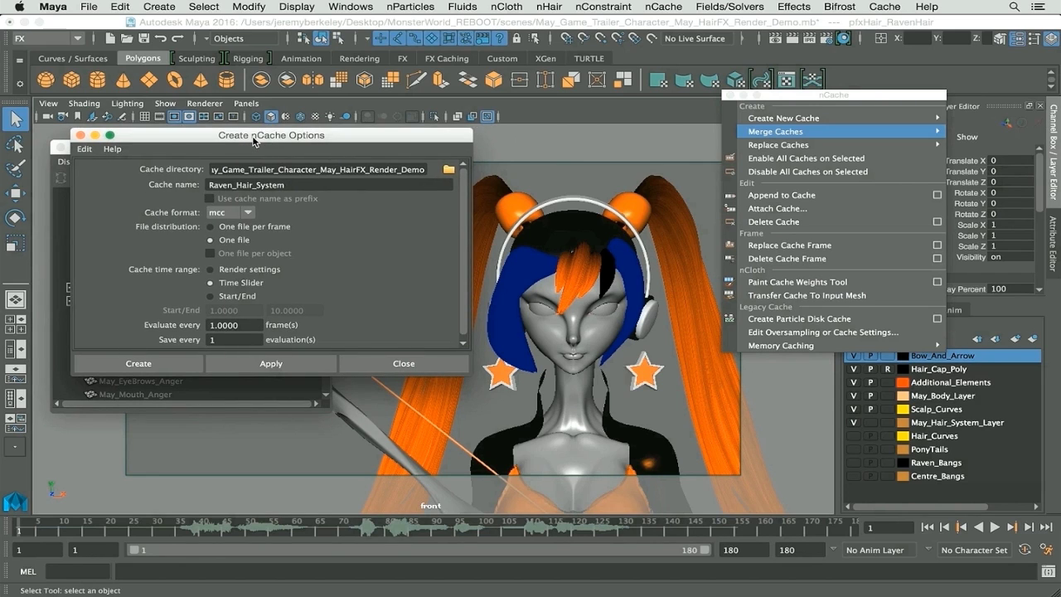
pyautogui.click(83, 150)
pyautogui.click(100, 174)
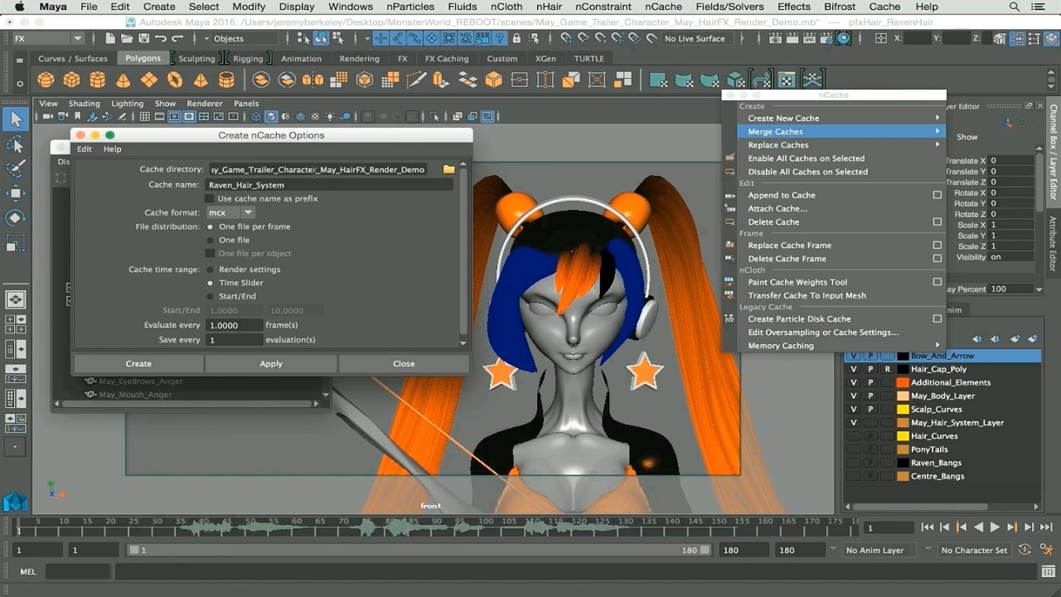
# Review the cache directory and name, then set the cache format to mcc with One file distribution.
pyautogui.click(315, 169)
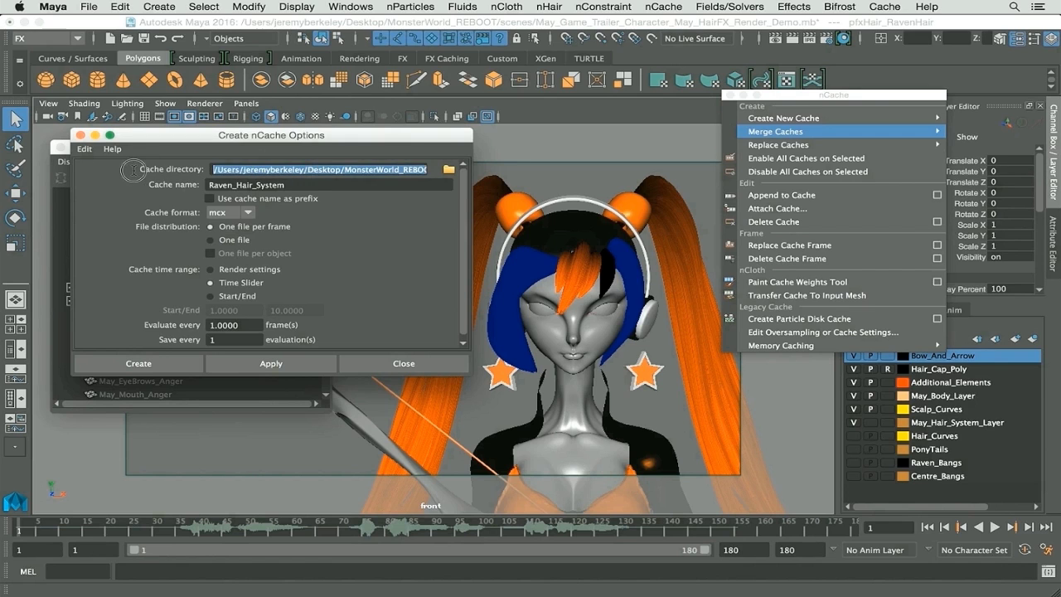
pyautogui.moveTo(349, 169); pyautogui.dragTo(489, 170)
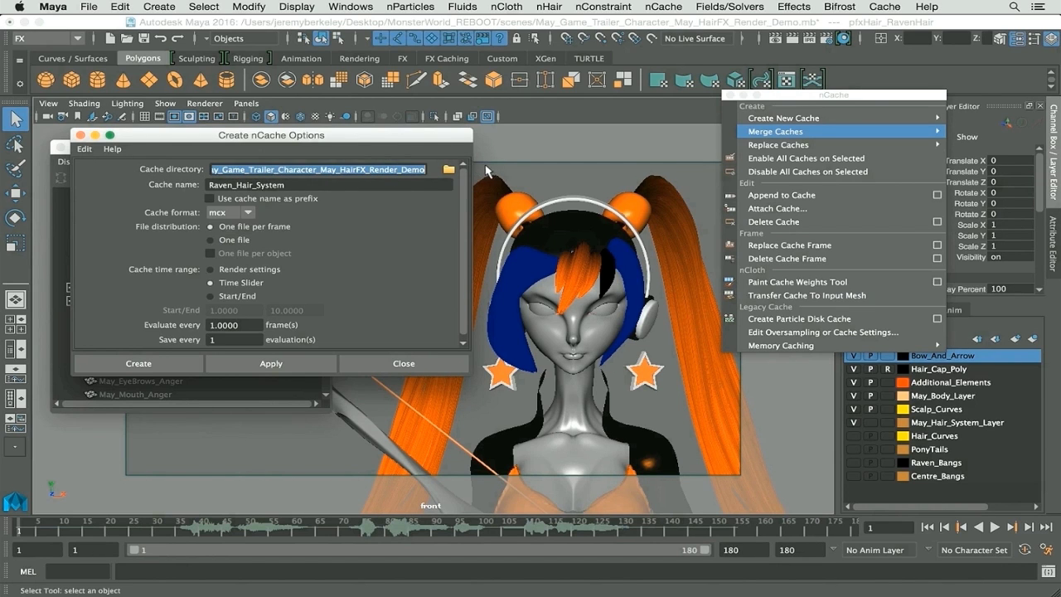
pyautogui.click(325, 184)
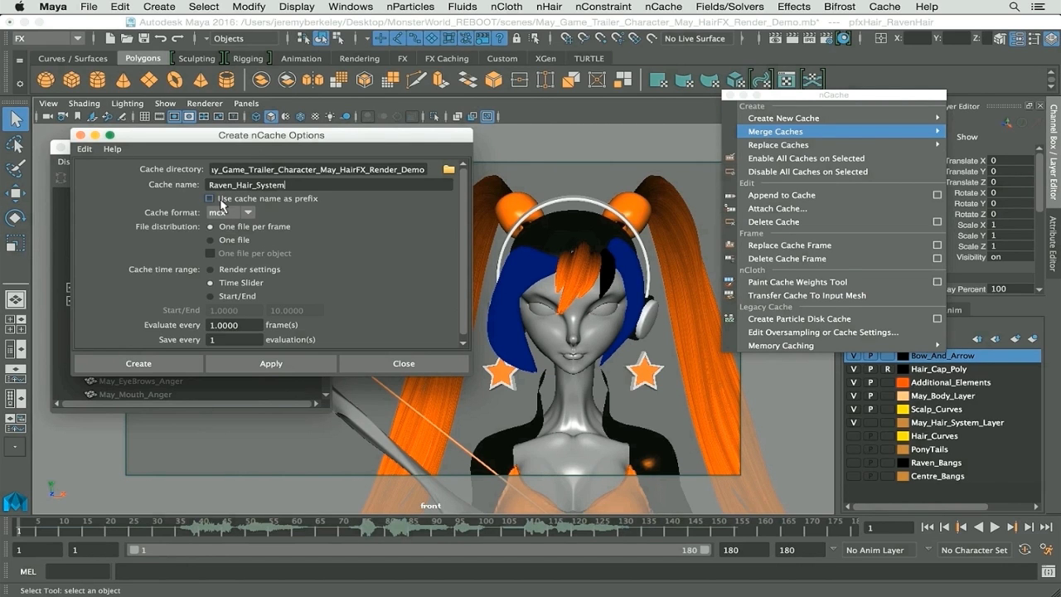
pyautogui.click(249, 213)
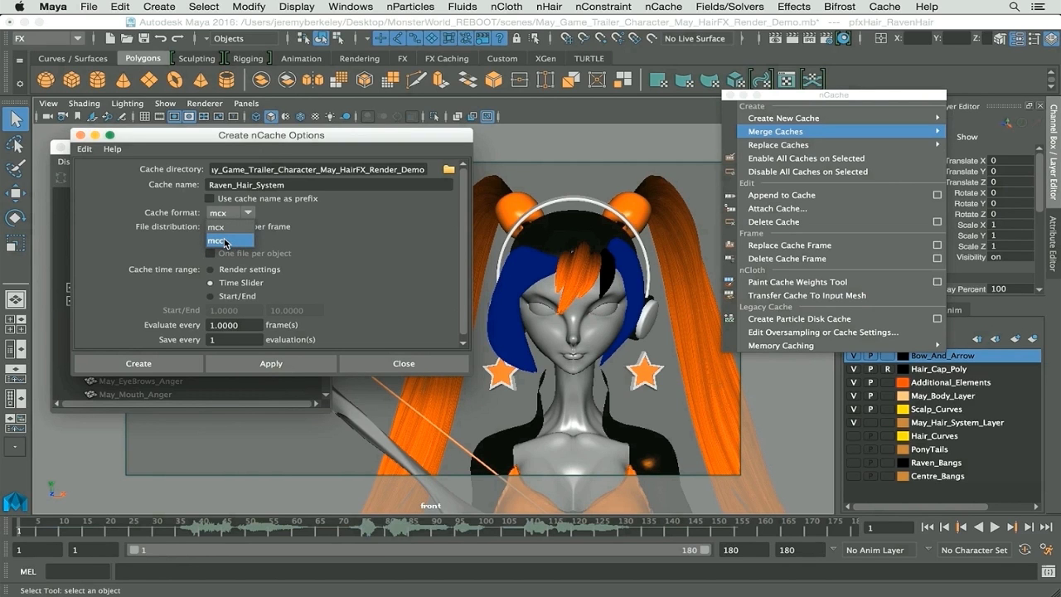
pyautogui.click(226, 242)
pyautogui.click(222, 241)
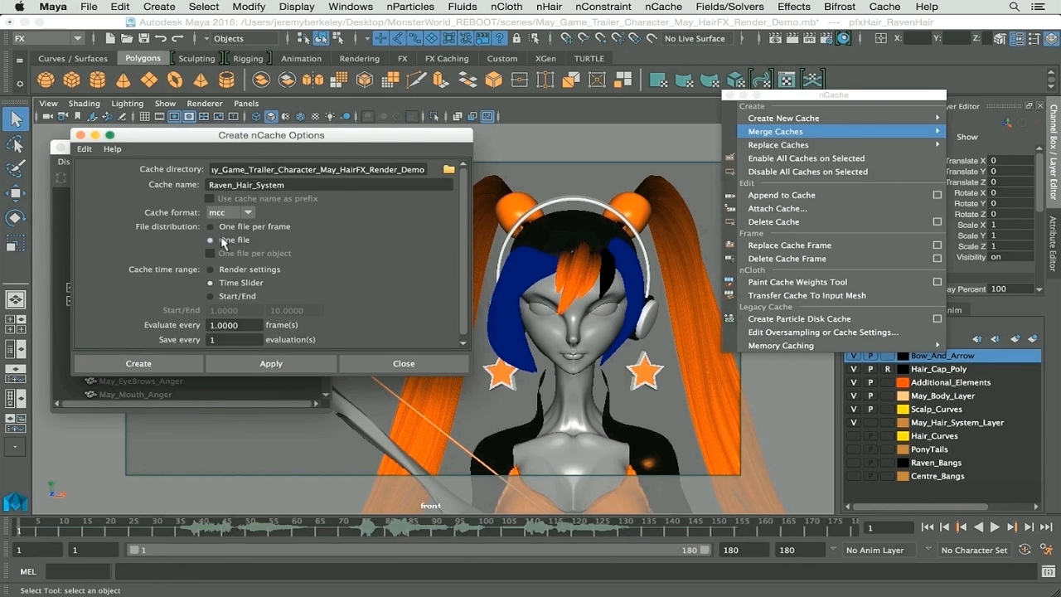
# Create the nCache for the selected raven hair using the Time Slider as the cache time range.
pyautogui.click(224, 297)
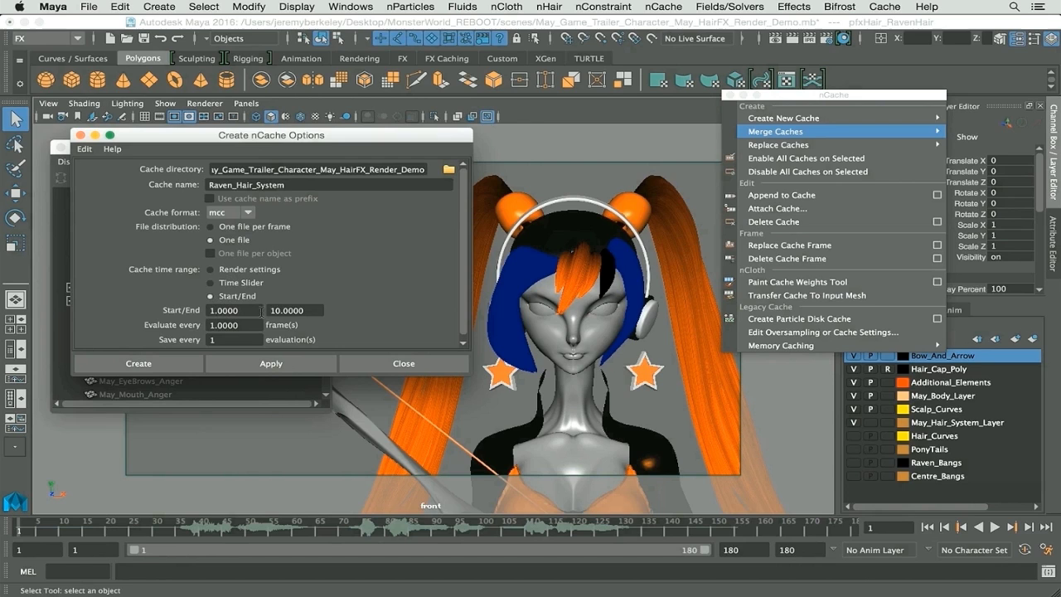
pyautogui.click(235, 283)
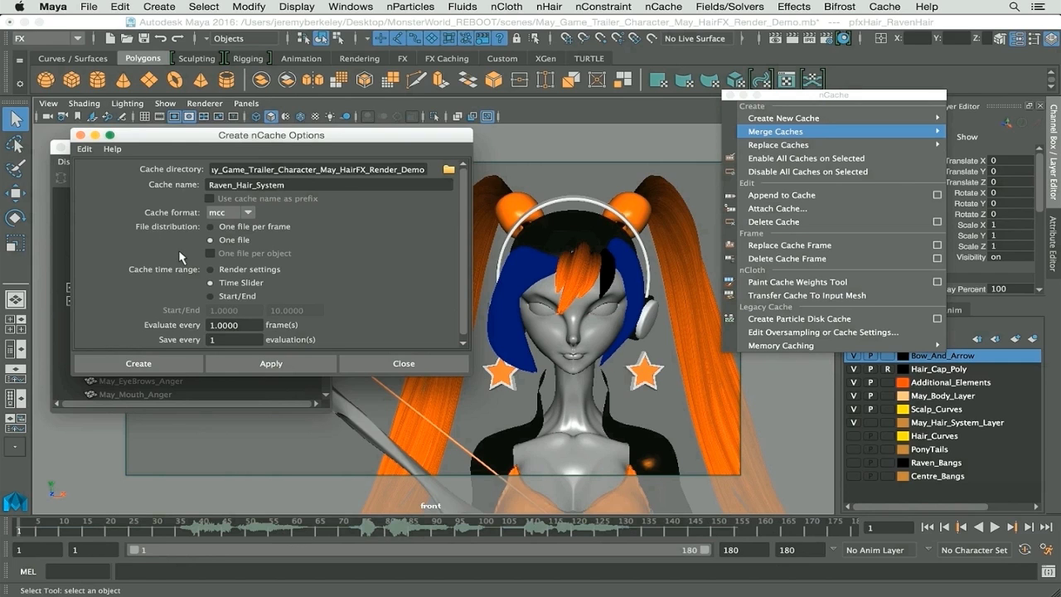
pyautogui.scroll(-1, 158, 256)
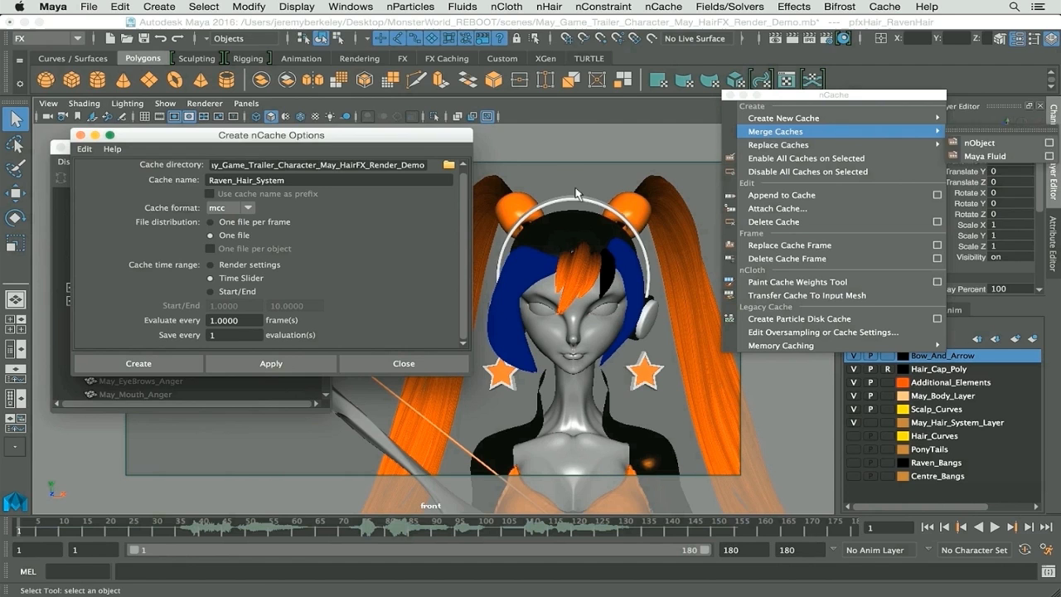
pyautogui.keyDown('alt'); pyautogui.moveTo(576, 191); pyautogui.dragTo(498, 286); pyautogui.keyUp('alt')
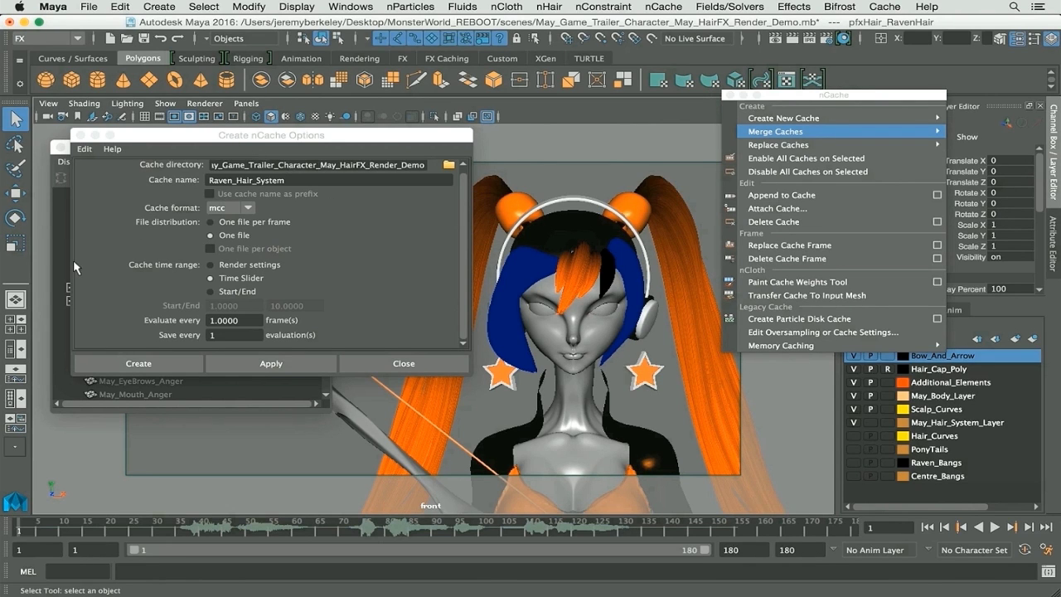
pyautogui.click(155, 364)
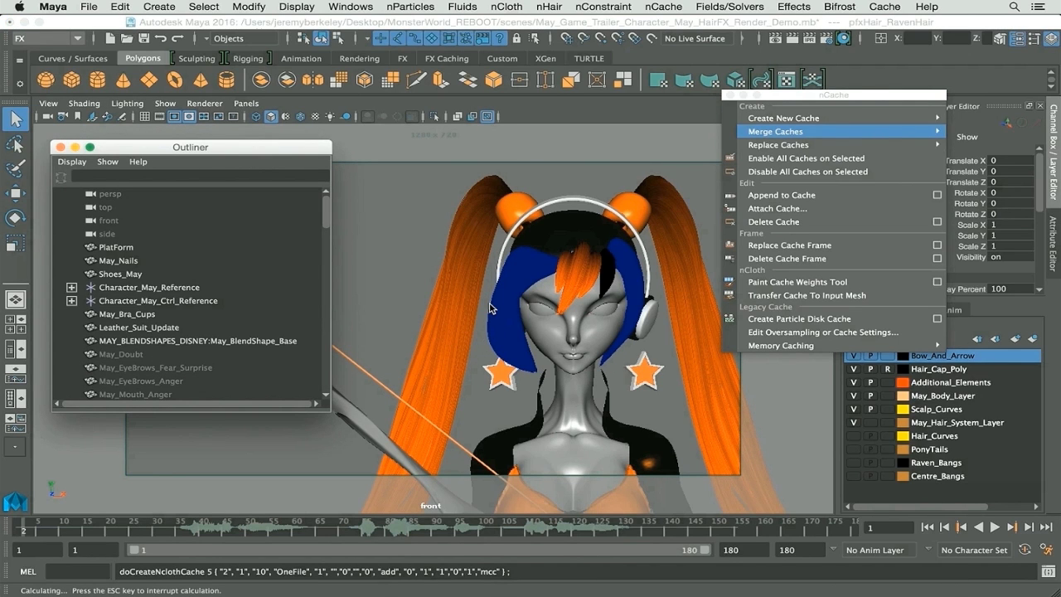